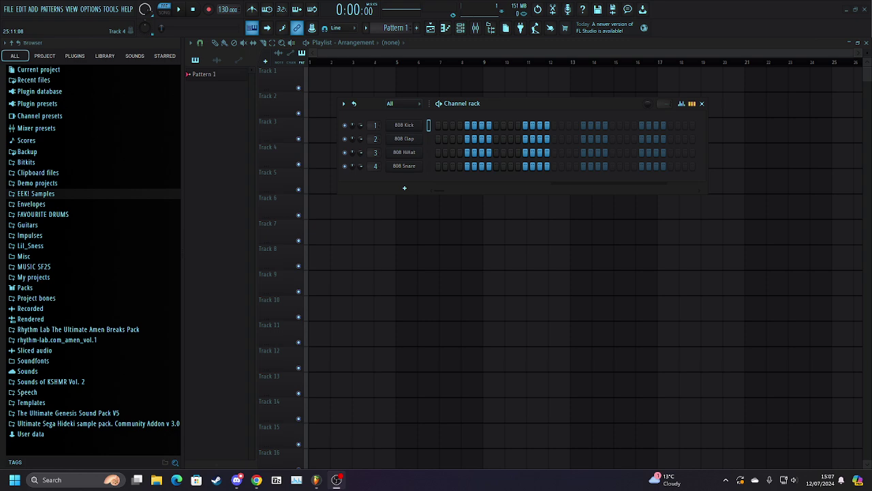
Bring the exe xe voice sample from File Explorer into the playlist on Track 1 at bar 1.
{"action": "key", "text": "super+e"}
{"action": "left_click_drag", "start_coordinate": [624, 84], "coordinate": [871, 119]}
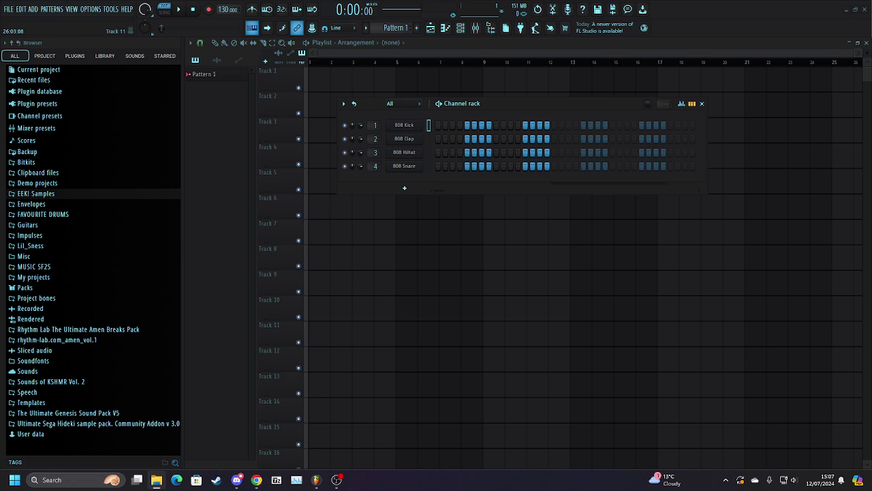
{"action": "left_click_drag", "start_coordinate": [869, 204], "coordinate": [310, 76]}
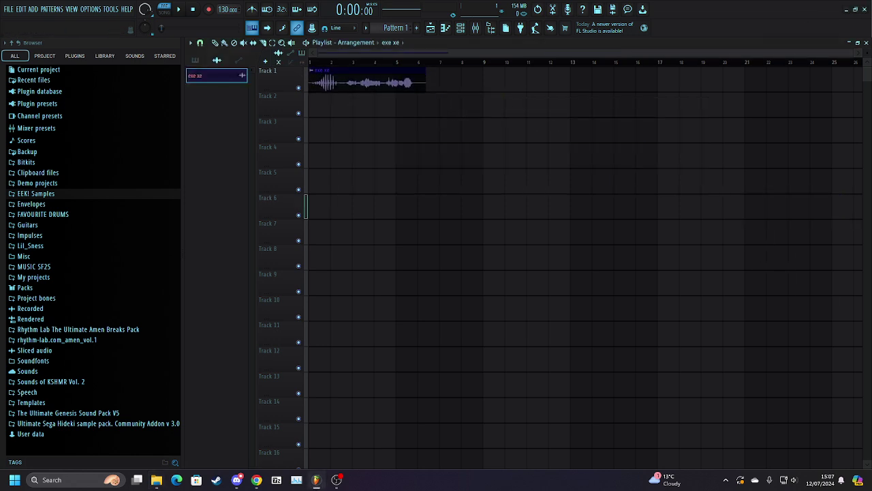
Switch playback to song mode and listen to the exe xe clip.
{"action": "left_click", "coordinate": [165, 14]}
{"action": "left_click", "coordinate": [181, 10]}
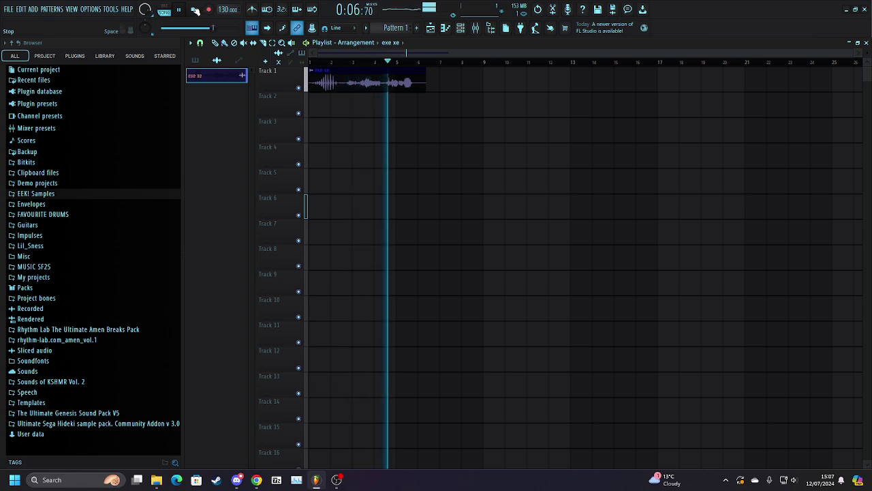
{"action": "left_click", "coordinate": [194, 10]}
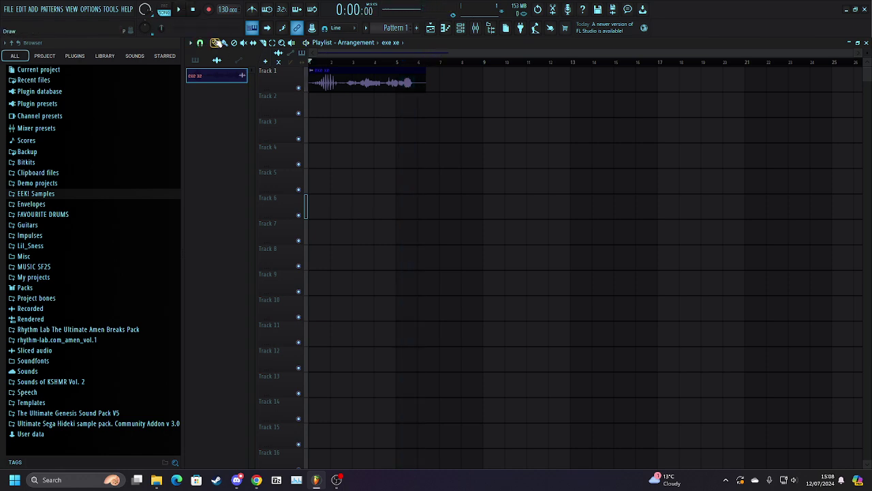
Place two more copies of the exe xe clip at bar 1, on Track 2 and Track 3.
{"action": "scroll", "coordinate": [261, 96], "scroll_direction": "up", "scroll_amount": 3}
{"action": "left_click", "coordinate": [356, 112]}
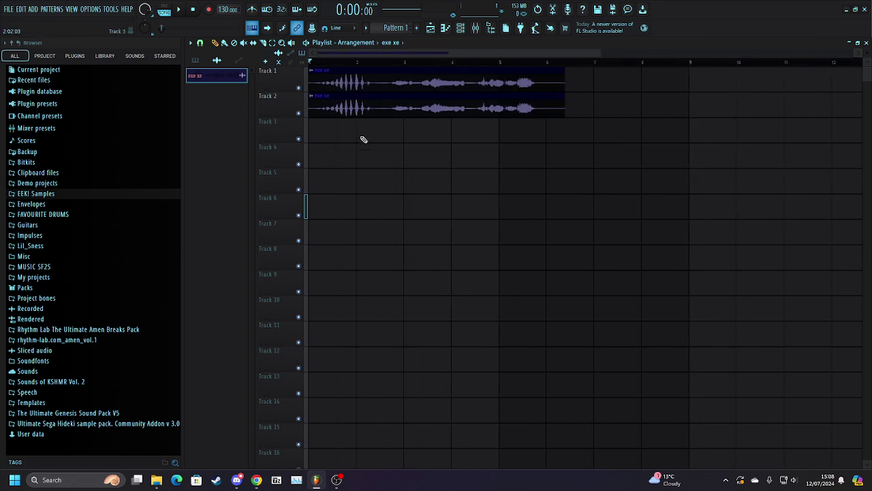
{"action": "left_click", "coordinate": [363, 135]}
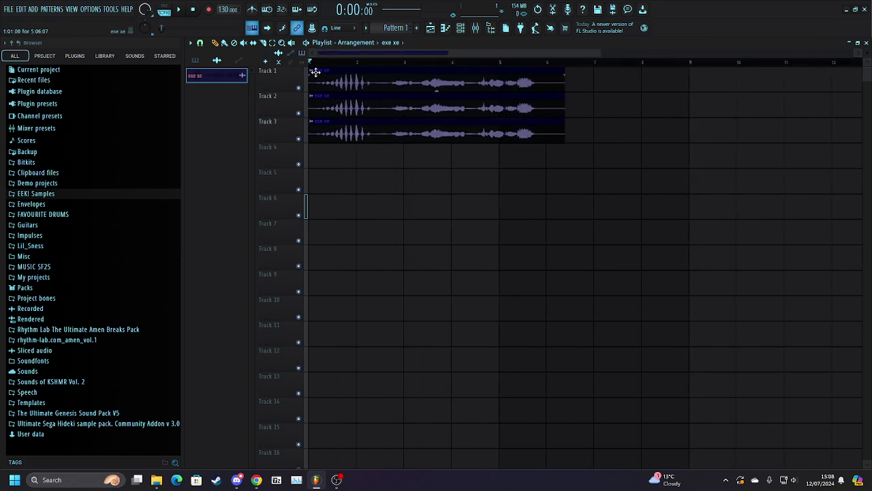
{"action": "double_click", "coordinate": [366, 74]}
{"action": "left_click", "coordinate": [499, 144]}
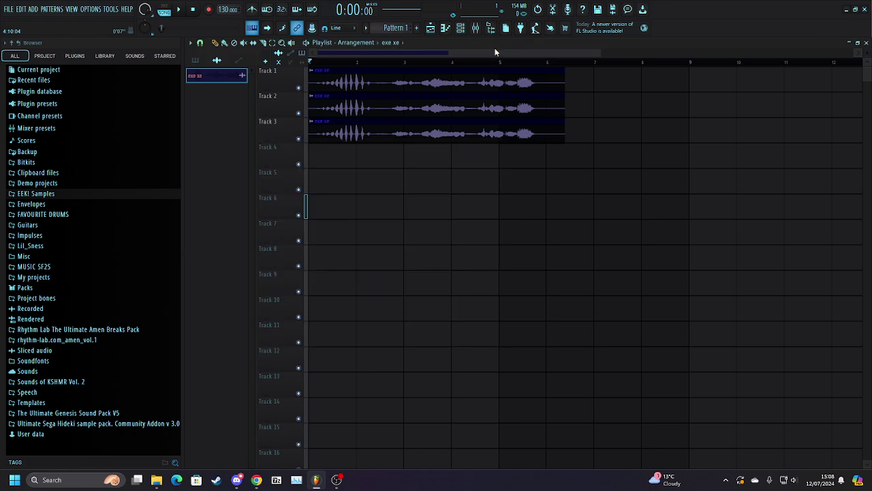
Make the clips on Track 2 and Track 3 unique so each has its own channel.
{"action": "right_click", "coordinate": [313, 99]}
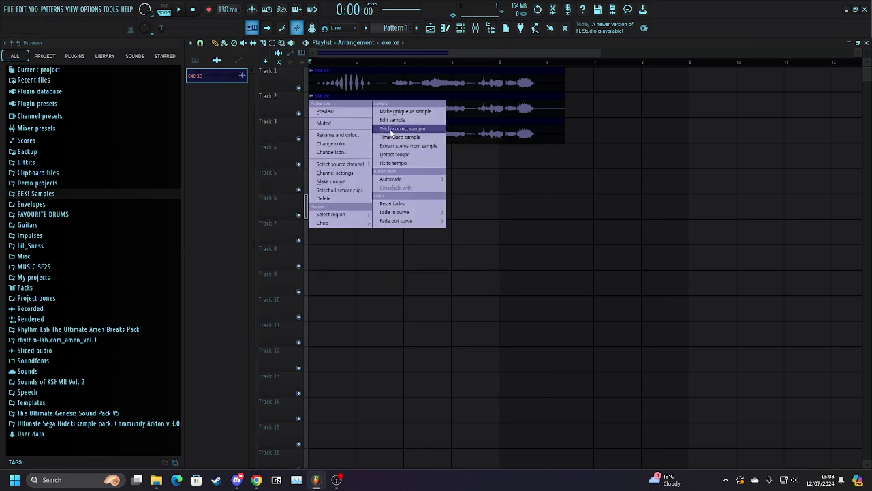
{"action": "left_click", "coordinate": [330, 181]}
{"action": "right_click", "coordinate": [312, 125]}
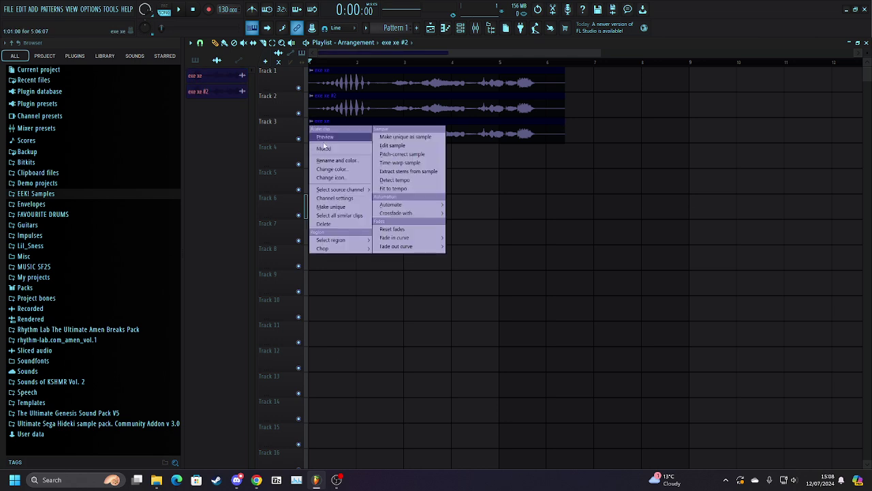
{"action": "left_click", "coordinate": [331, 207]}
Lower the time-stretching pitch of the original exe xe clip slightly and preview the sample.
{"action": "double_click", "coordinate": [361, 113]}
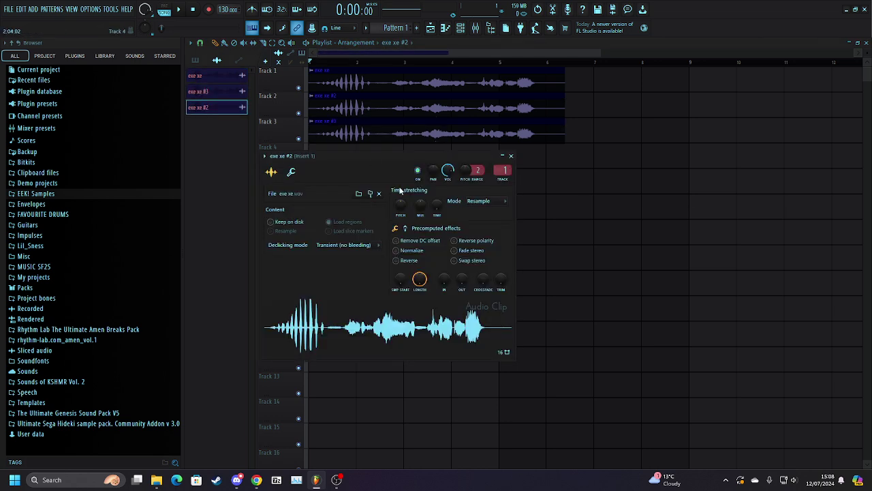
{"action": "left_click", "coordinate": [402, 81]}
{"action": "double_click", "coordinate": [402, 82]}
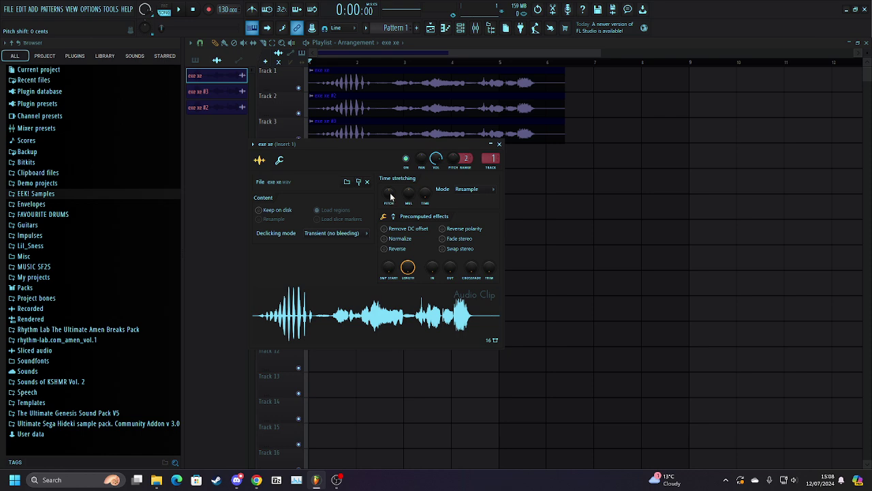
{"action": "left_click_drag", "start_coordinate": [391, 196], "coordinate": [392, 213]}
{"action": "left_click", "coordinate": [385, 319]}
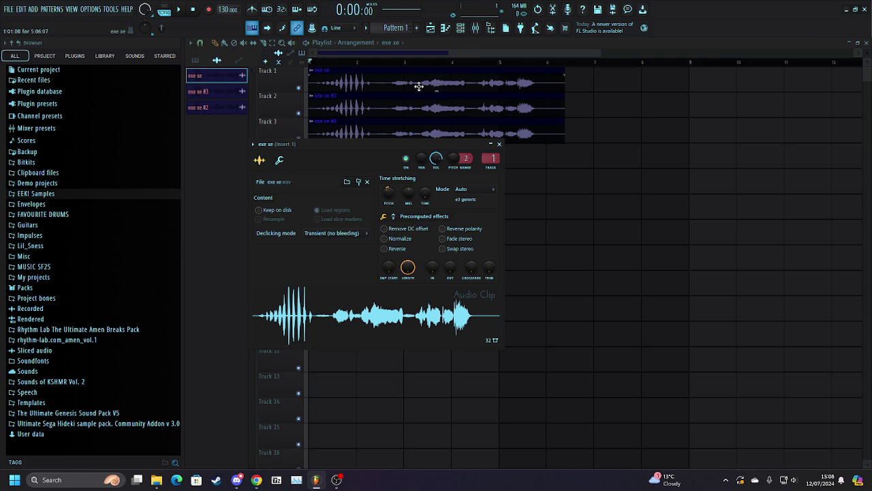
Lower the pitch of the exe xe #2 clip and reduce its channel volume to 51%.
{"action": "left_click", "coordinate": [441, 108]}
{"action": "double_click", "coordinate": [441, 109]}
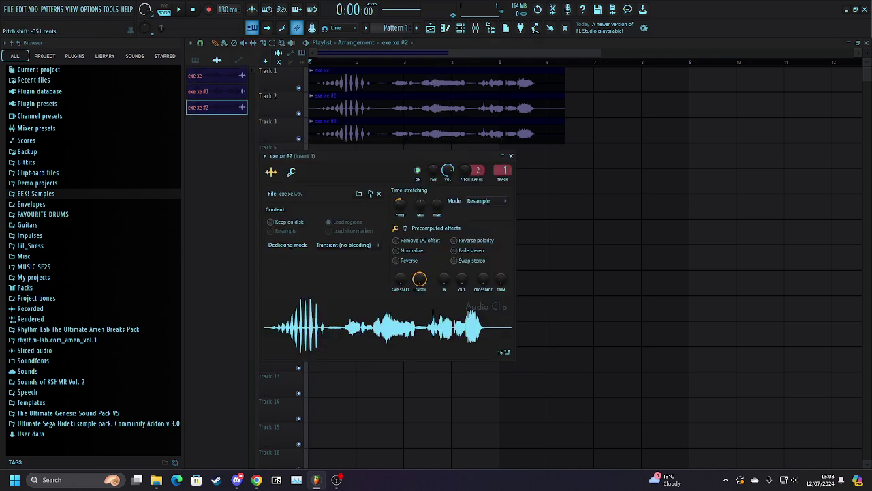
{"action": "left_click_drag", "start_coordinate": [403, 209], "coordinate": [404, 209]}
{"action": "left_click_drag", "start_coordinate": [451, 175], "coordinate": [451, 198]}
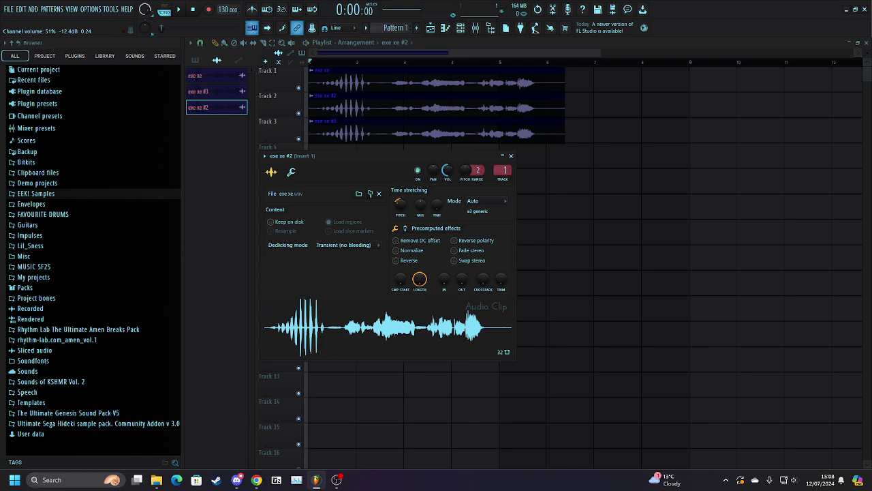
Lower the pitch of the exe xe #3 clip further than the other two and reduce its channel volume to 15%.
{"action": "left_click", "coordinate": [439, 73]}
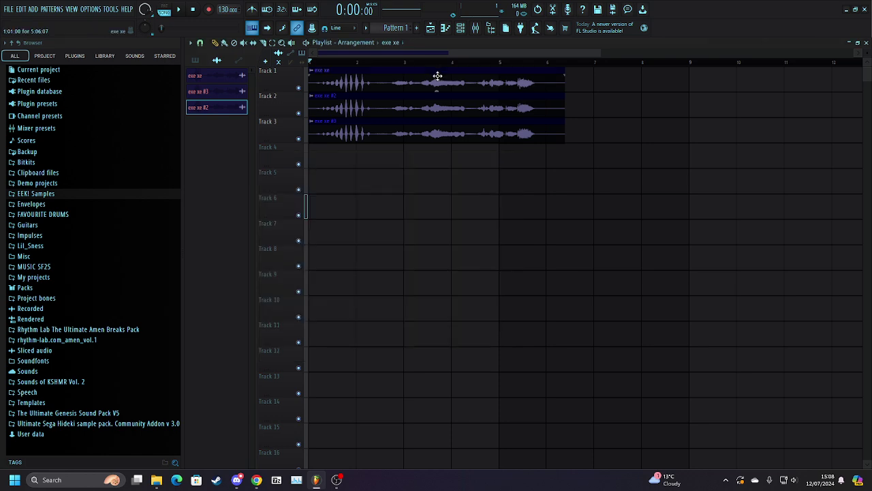
{"action": "left_click", "coordinate": [451, 121]}
{"action": "left_click_drag", "start_coordinate": [416, 216], "coordinate": [415, 249]}
{"action": "scroll", "coordinate": [459, 184], "scroll_direction": "down", "scroll_amount": 10}
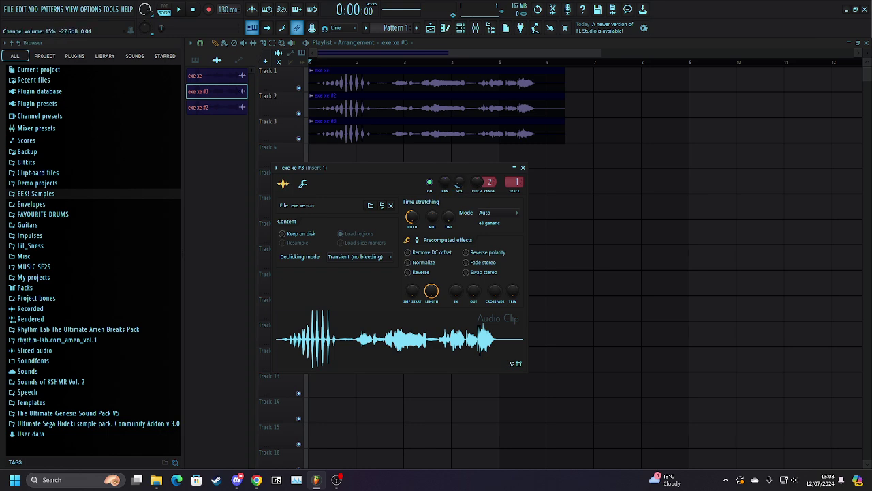
Close the clip settings and listen to the three layered voice clips together.
{"action": "left_click", "coordinate": [467, 44]}
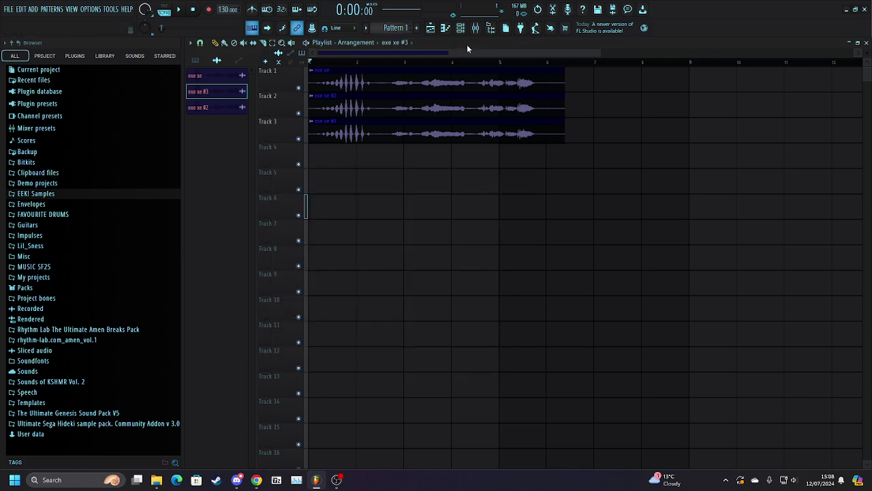
{"action": "left_click", "coordinate": [182, 10]}
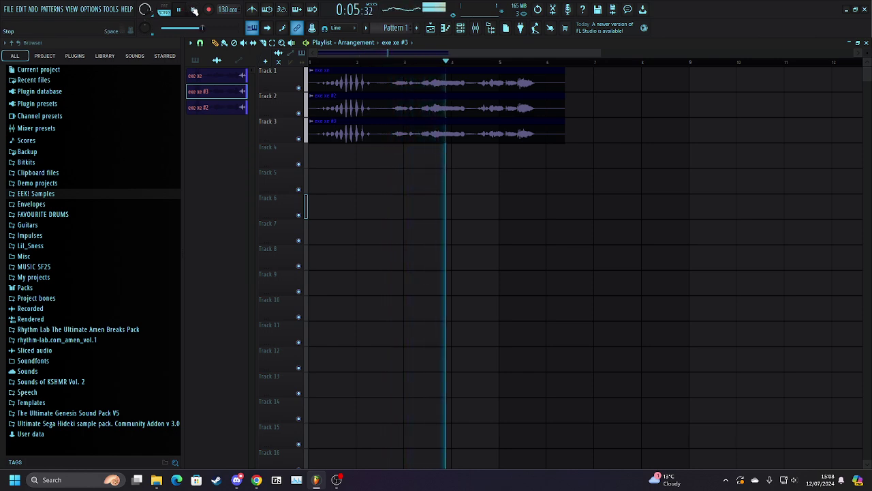
{"action": "key", "text": "space"}
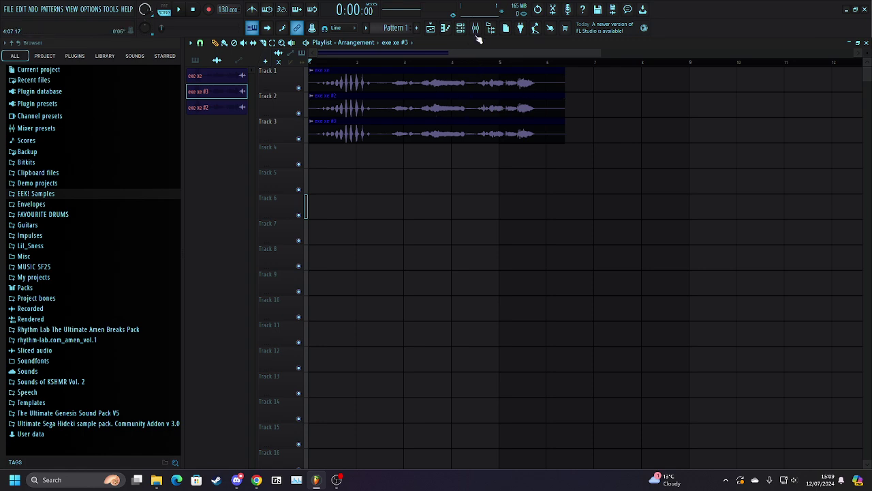
Open the mixer and load a saved mixer track state with its full effect chain onto Insert 2.
{"action": "left_click", "coordinate": [476, 29]}
{"action": "right_click", "coordinate": [351, 136]}
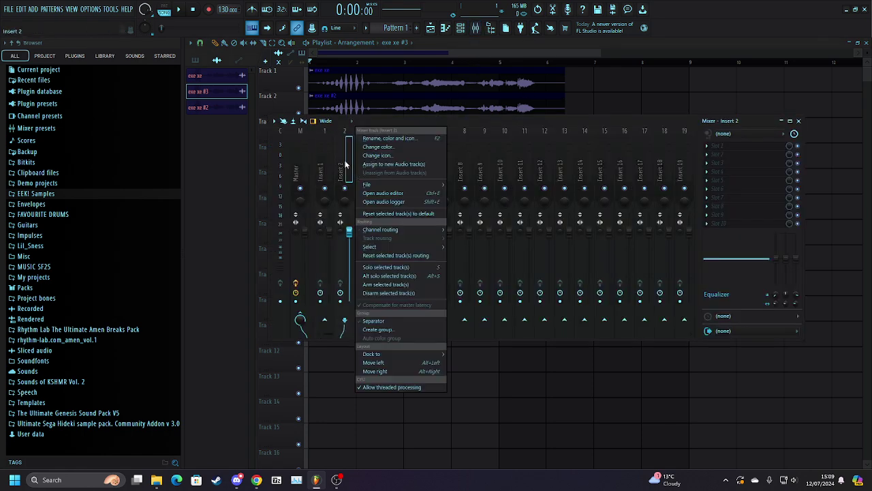
{"action": "mouse_move", "coordinate": [392, 187]}
{"action": "left_click", "coordinate": [488, 163]}
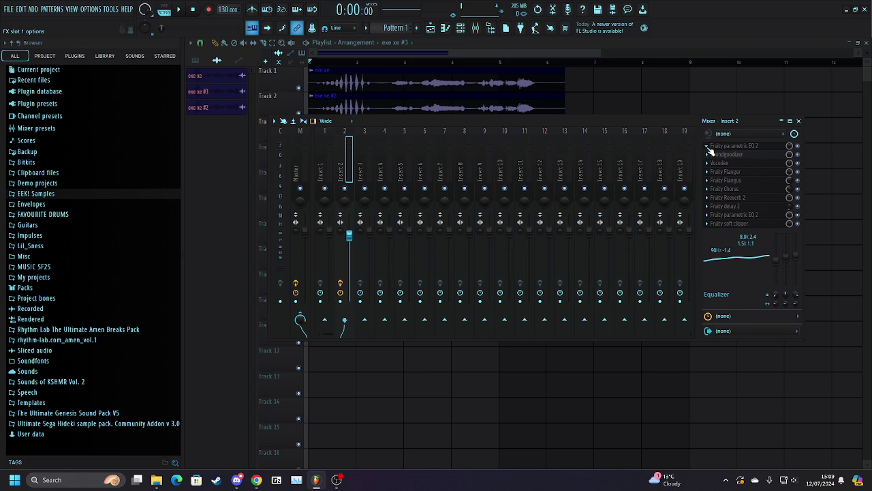
Copy the first Fruity parametric EQ 2 and the Soundgoodizer, with their settings, from Insert 2 to Insert 1.
{"action": "left_click", "coordinate": [707, 147]}
{"action": "left_click_drag", "start_coordinate": [722, 194], "coordinate": [323, 162]}
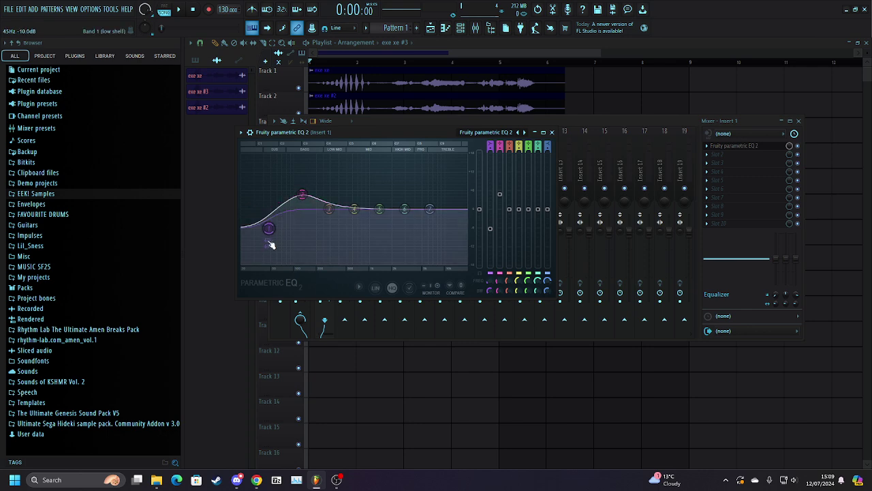
{"action": "left_click", "coordinate": [571, 128]}
{"action": "left_click", "coordinate": [345, 152]}
{"action": "left_click", "coordinate": [708, 155]}
{"action": "left_click_drag", "start_coordinate": [716, 206], "coordinate": [320, 174]}
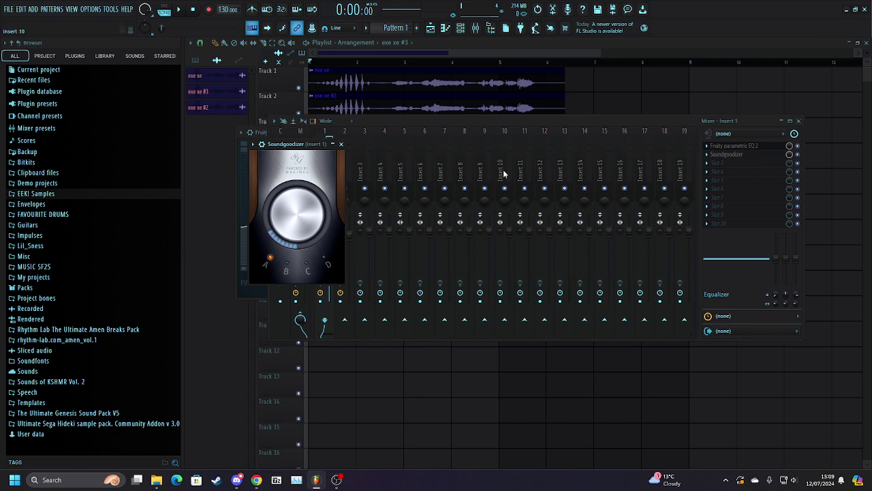
Copy Vocodex with its settings from Insert 2 to Insert 1 and set its mix level there to 89%.
{"action": "left_click", "coordinate": [341, 155]}
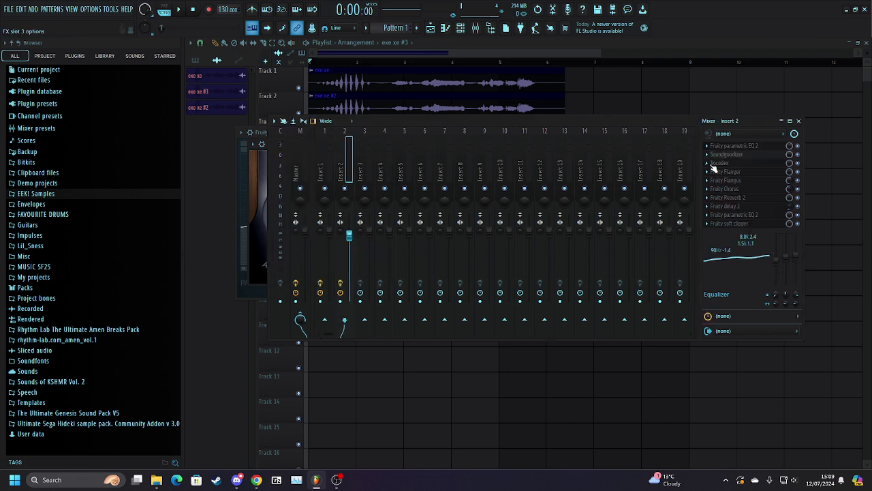
{"action": "left_click", "coordinate": [707, 163]}
{"action": "left_click_drag", "start_coordinate": [708, 213], "coordinate": [323, 165]}
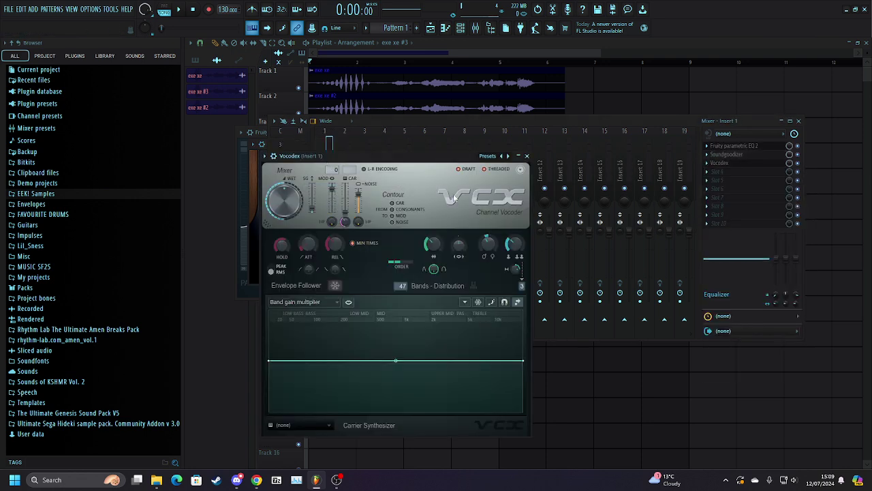
{"action": "left_click", "coordinate": [791, 164]}
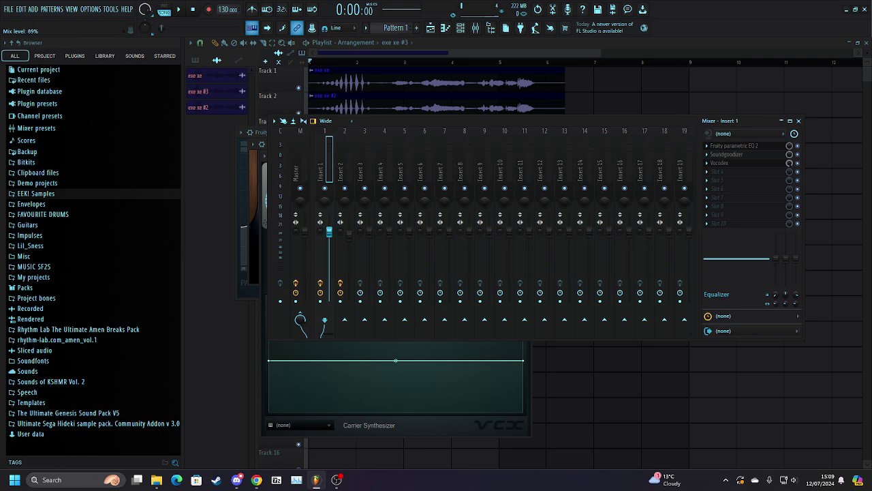
Copy the Fruity Flanger with its settings from Insert 2 onto the Master track.
{"action": "left_click", "coordinate": [349, 151]}
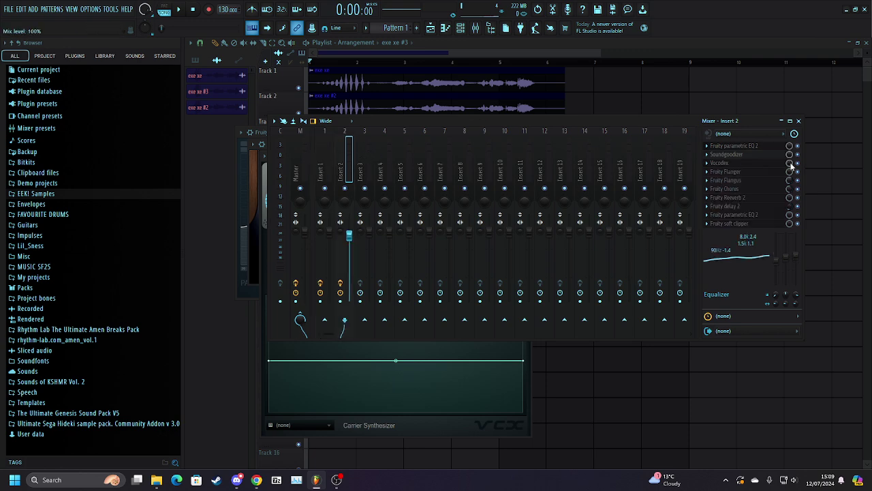
{"action": "left_click", "coordinate": [712, 176]}
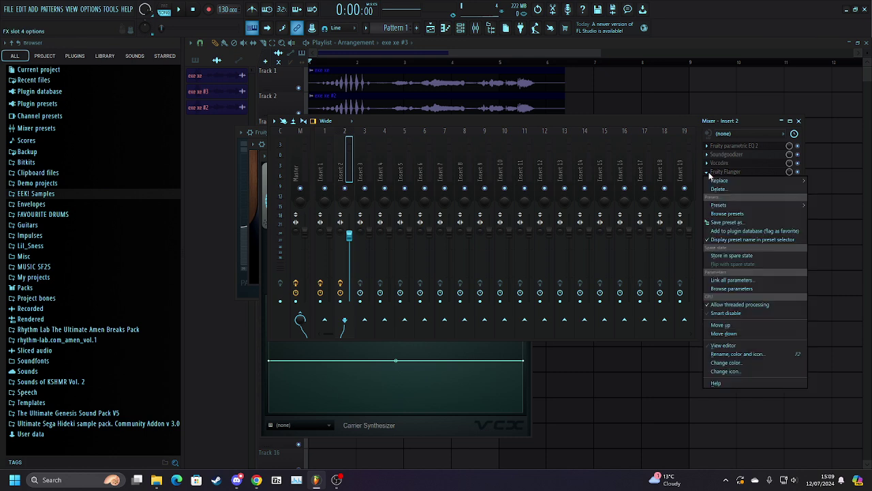
{"action": "left_click_drag", "start_coordinate": [722, 225], "coordinate": [297, 178]}
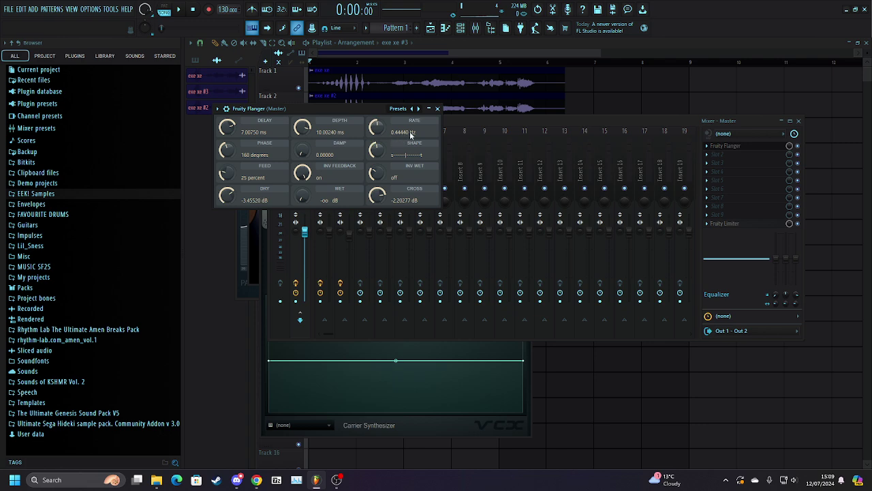
{"action": "left_click", "coordinate": [483, 123]}
{"action": "left_click", "coordinate": [327, 164]}
{"action": "left_click", "coordinate": [348, 165]}
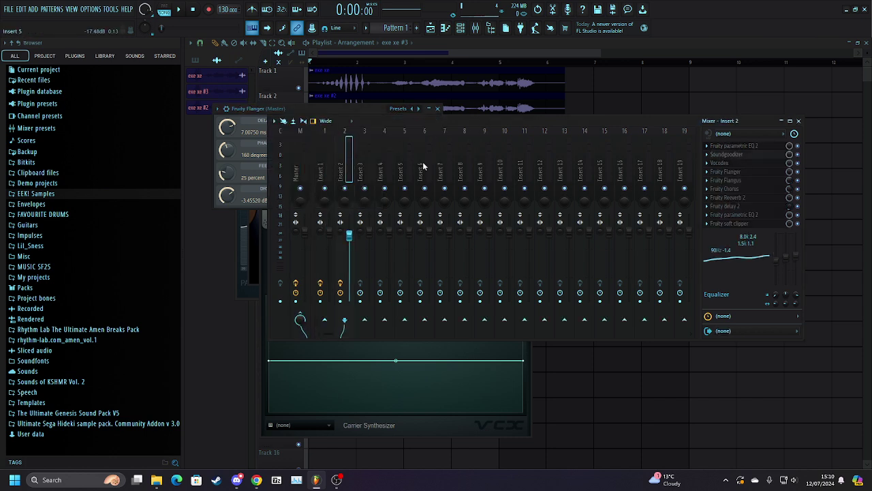
Copy the Fruity Flanger from the Master track to Insert 1, and delete it from the Master track.
{"action": "left_click", "coordinate": [302, 170]}
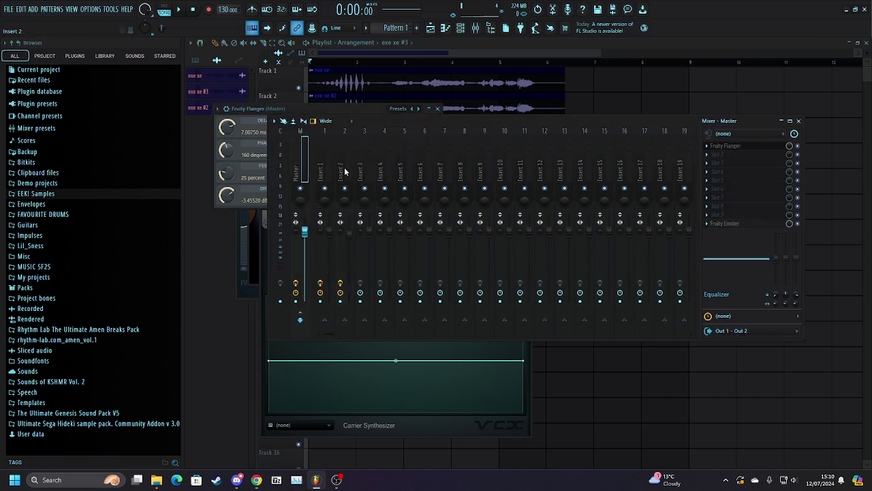
{"action": "left_click", "coordinate": [708, 148]}
{"action": "left_click_drag", "start_coordinate": [724, 196], "coordinate": [327, 162]}
{"action": "left_click", "coordinate": [305, 154]}
{"action": "left_click", "coordinate": [707, 148]}
{"action": "left_click", "coordinate": [718, 163]}
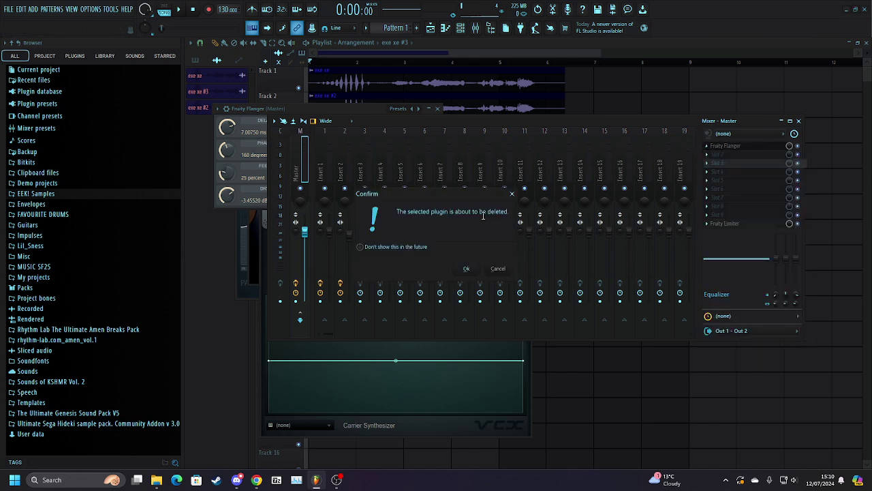
{"action": "left_click", "coordinate": [469, 270]}
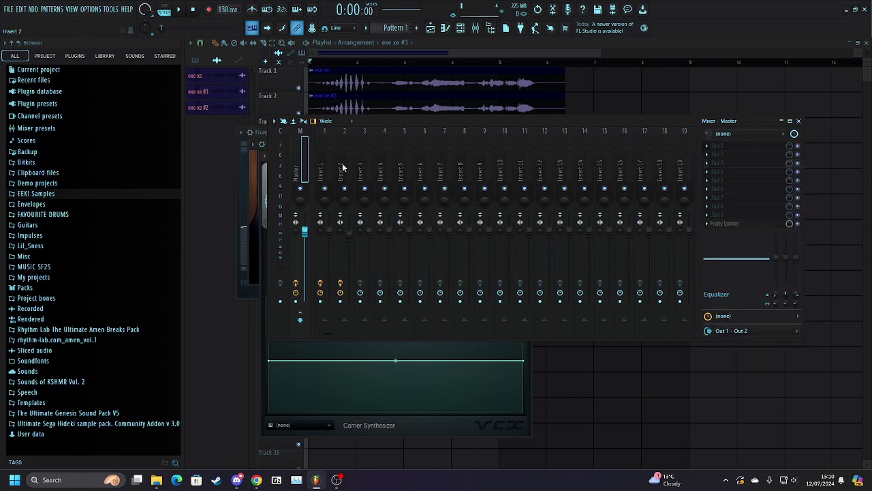
Copy the Fruity Flangus with its settings from Insert 2 to Insert 1 and lower its mix level there.
{"action": "left_click", "coordinate": [346, 168]}
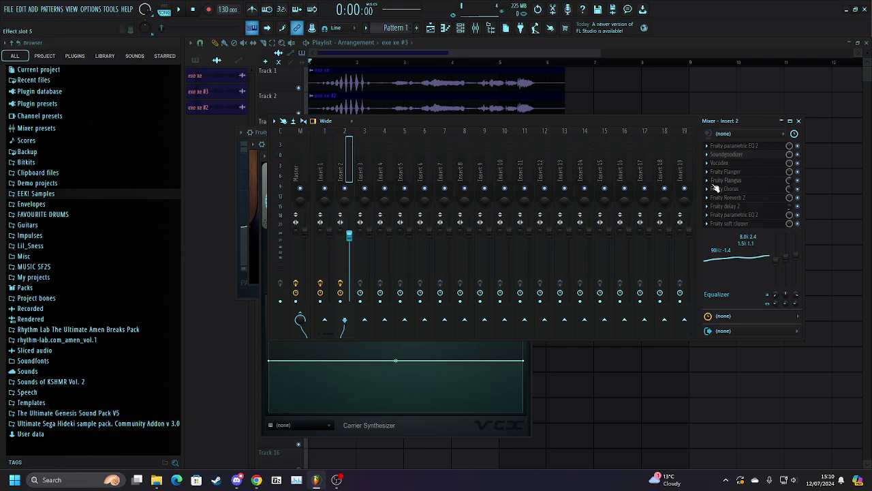
{"action": "left_click", "coordinate": [707, 180]}
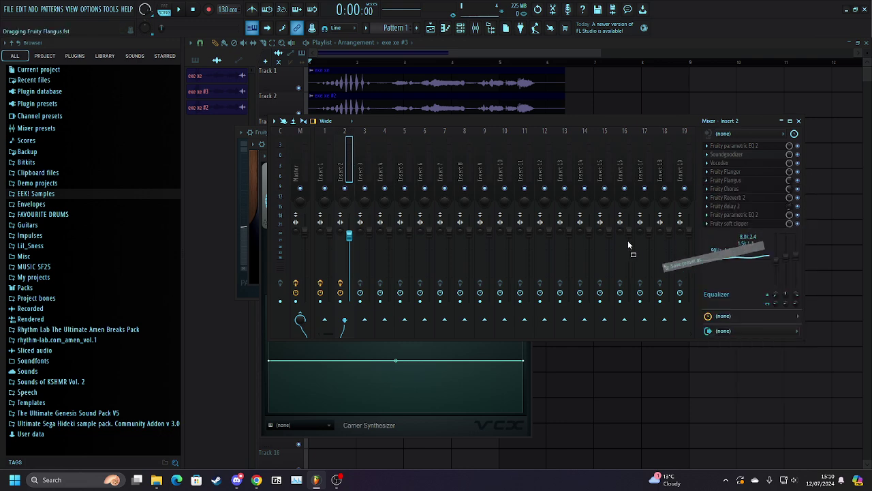
{"action": "left_click_drag", "start_coordinate": [595, 242], "coordinate": [326, 172]}
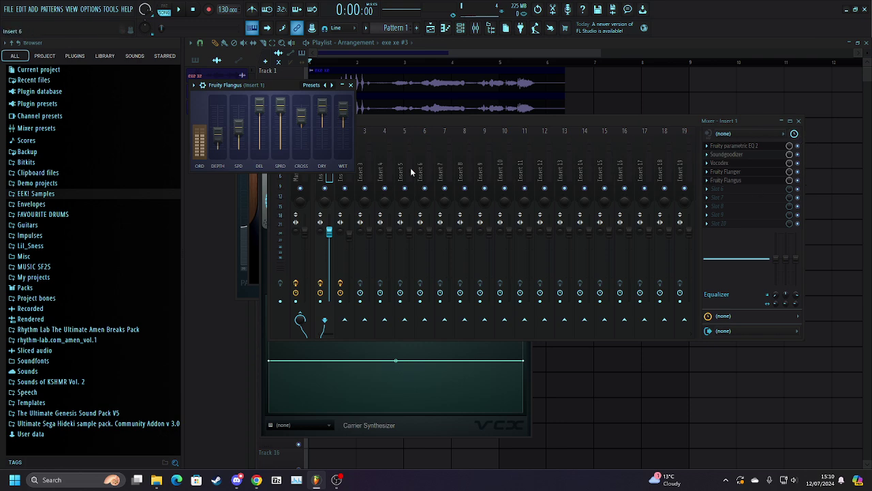
{"action": "left_click_drag", "start_coordinate": [793, 182], "coordinate": [793, 197]}
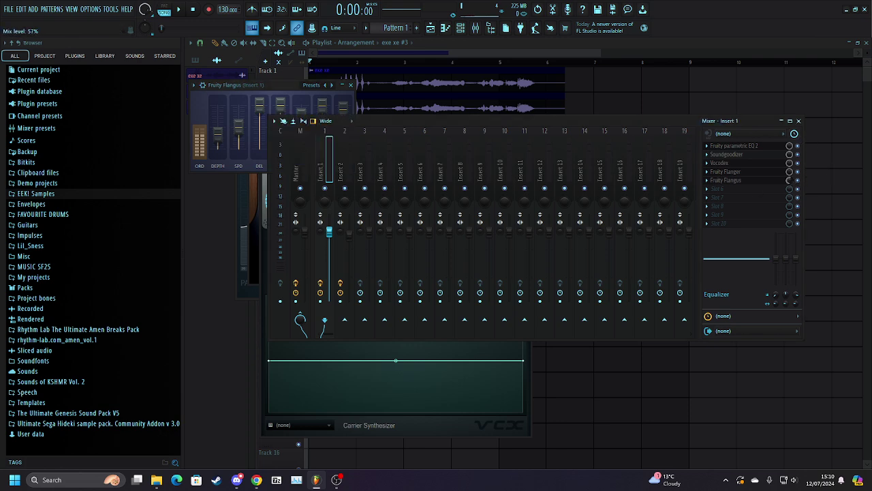
Copy the Fruity Chorus with its settings from Insert 2 to Insert 1 and set its mix level there to 57%.
{"action": "left_click", "coordinate": [350, 169]}
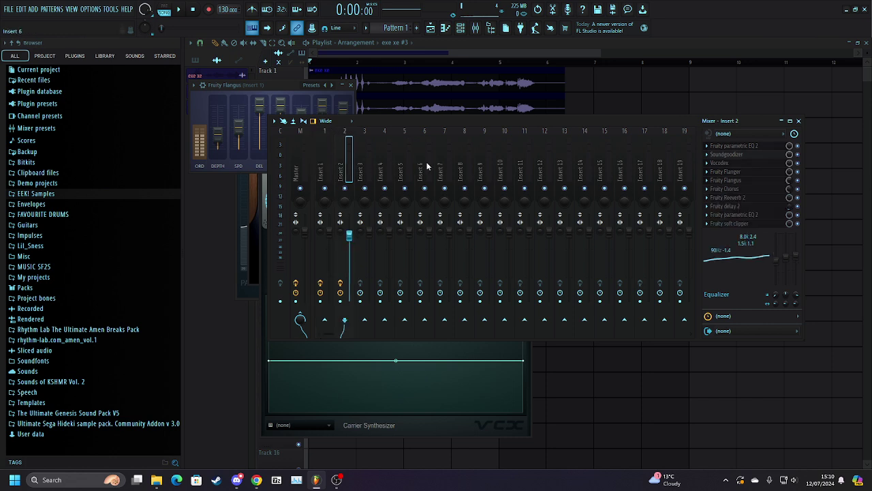
{"action": "left_click", "coordinate": [707, 188]}
{"action": "left_click_drag", "start_coordinate": [711, 242], "coordinate": [325, 163]}
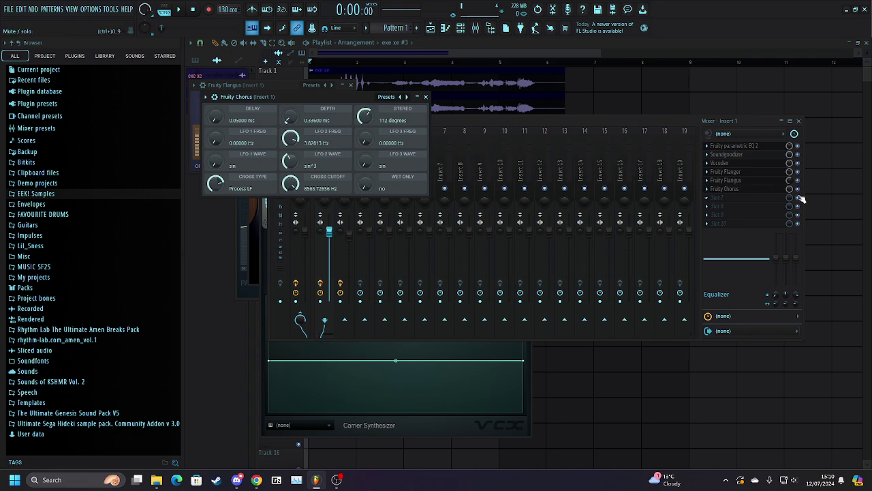
{"action": "left_click_drag", "start_coordinate": [789, 188], "coordinate": [789, 202]}
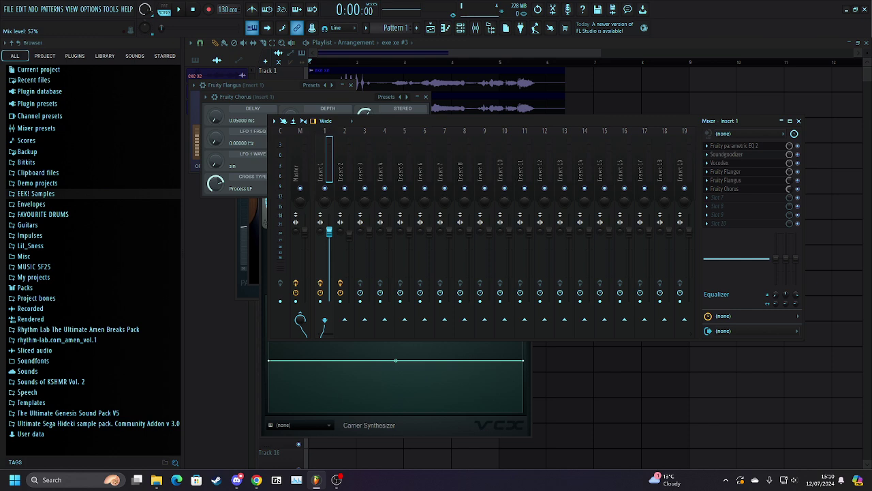
Copy the Fruity Reeverb 2 with its settings from Insert 2 to Insert 1.
{"action": "left_click", "coordinate": [348, 161]}
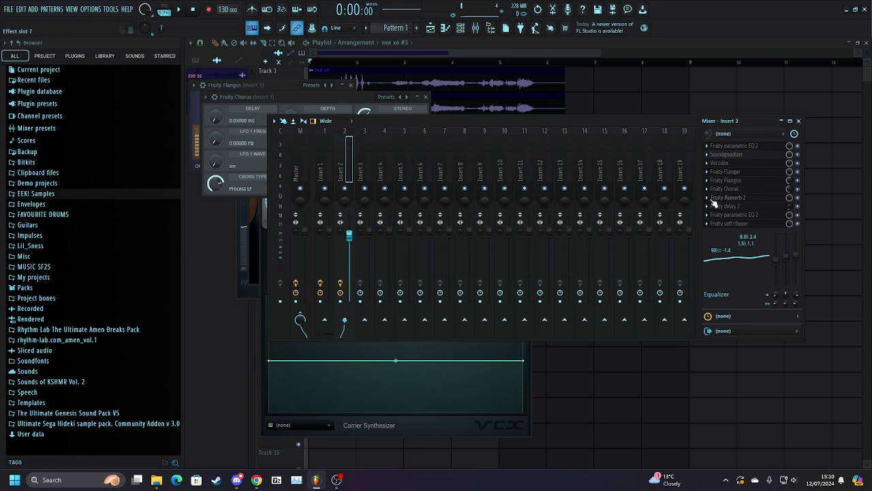
{"action": "left_click", "coordinate": [707, 197]}
{"action": "left_click_drag", "start_coordinate": [717, 249], "coordinate": [331, 164]}
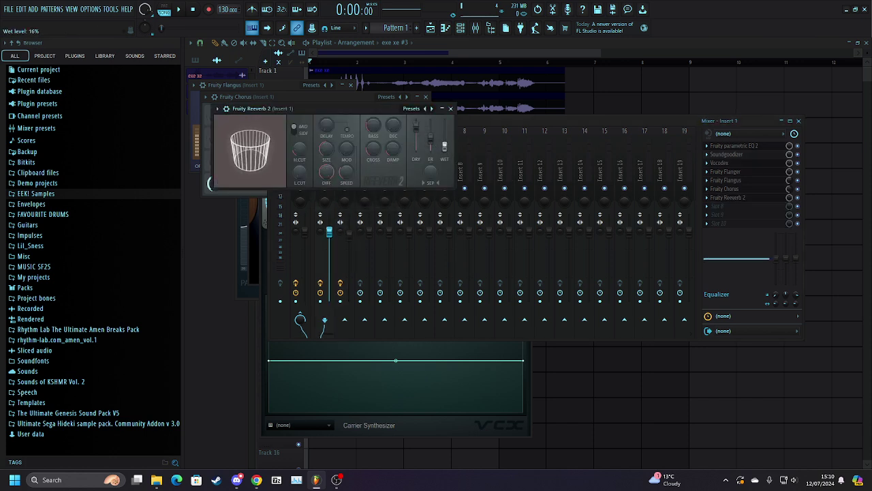
{"action": "left_click", "coordinate": [516, 127]}
Copy the Fruity delay 2 with its settings from Insert 2 to Insert 1 and lower its mix level there.
{"action": "left_click", "coordinate": [344, 160]}
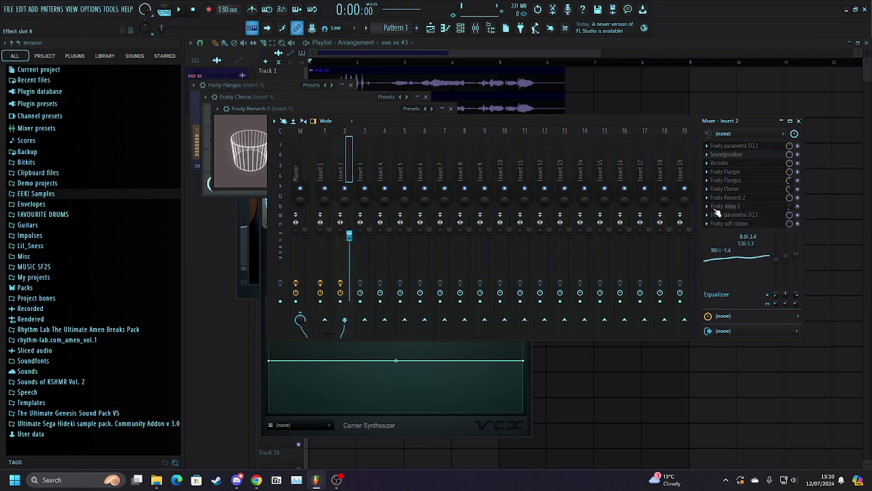
{"action": "left_click", "coordinate": [710, 207]}
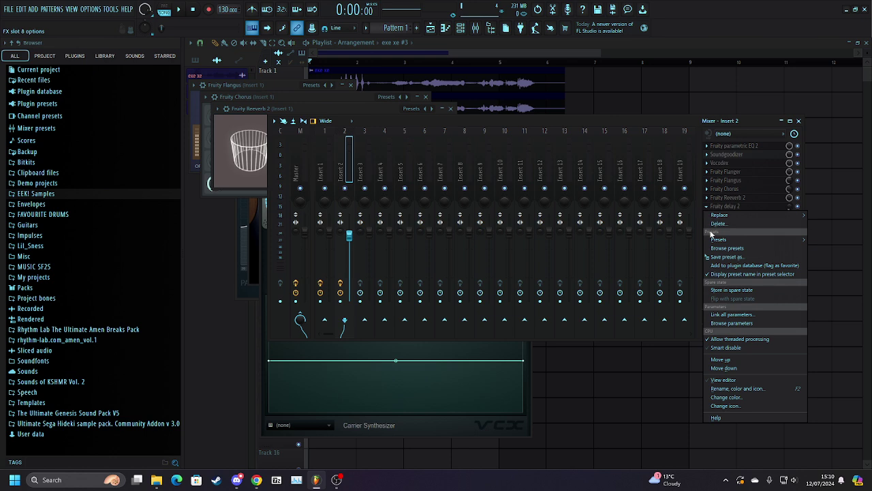
{"action": "left_click_drag", "start_coordinate": [715, 257], "coordinate": [326, 162]}
{"action": "left_click", "coordinate": [346, 189]}
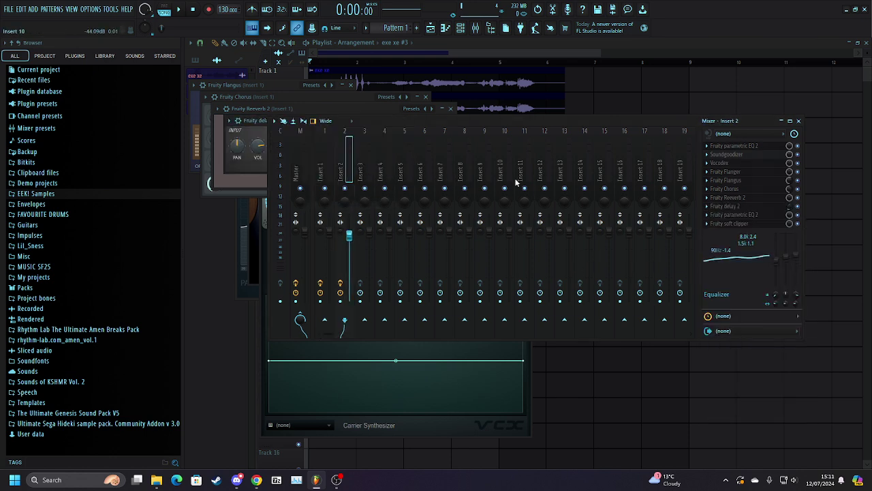
{"action": "left_click", "coordinate": [324, 148]}
{"action": "left_click_drag", "start_coordinate": [789, 206], "coordinate": [789, 212]}
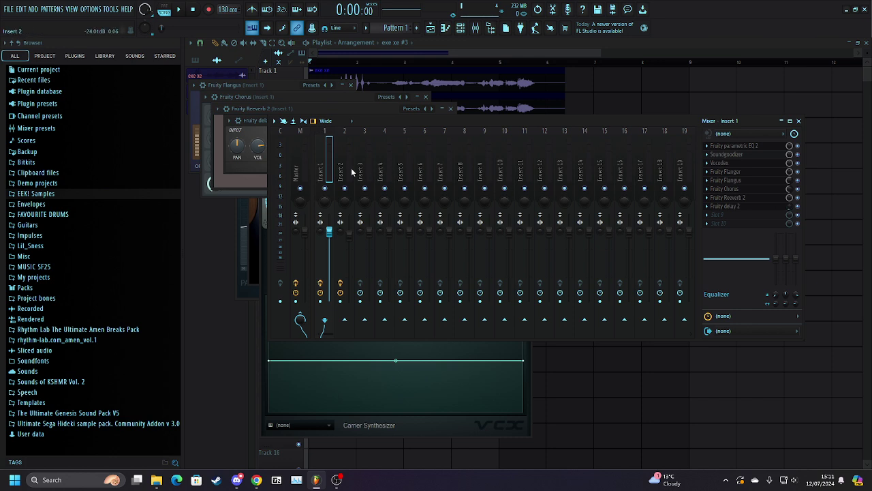
Copy the second Fruity parametric EQ 2, with its settings, from Insert 2 to Insert 1.
{"action": "key", "text": "Right"}
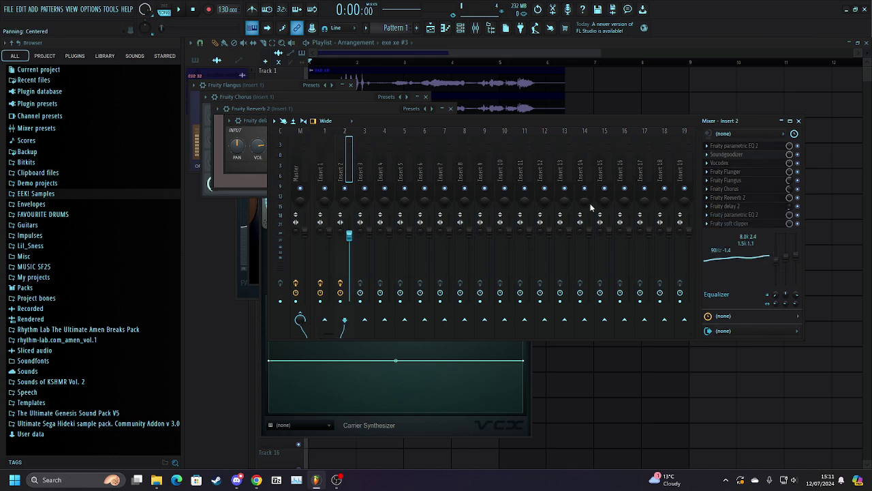
{"action": "left_click", "coordinate": [709, 216]}
{"action": "left_click_drag", "start_coordinate": [710, 265], "coordinate": [329, 155]}
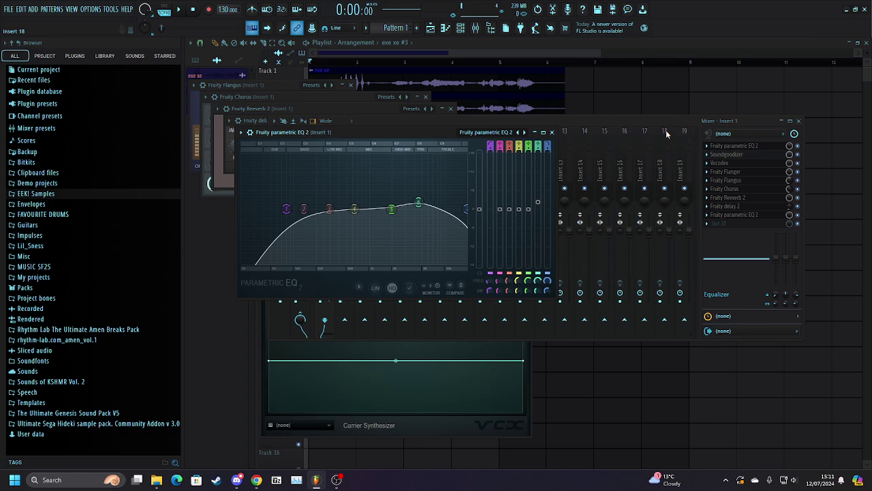
{"action": "left_click", "coordinate": [634, 126]}
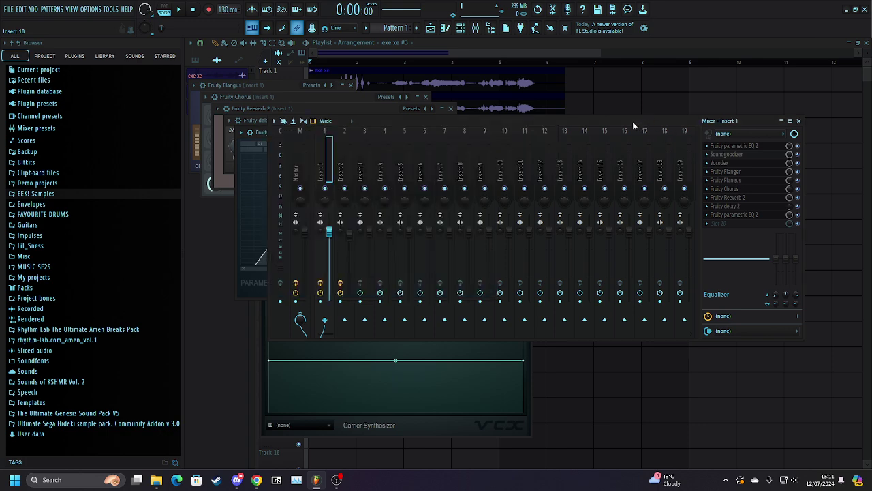
Copy the Fruity soft clipper with its settings from Insert 2 to Insert 1.
{"action": "left_click", "coordinate": [337, 166]}
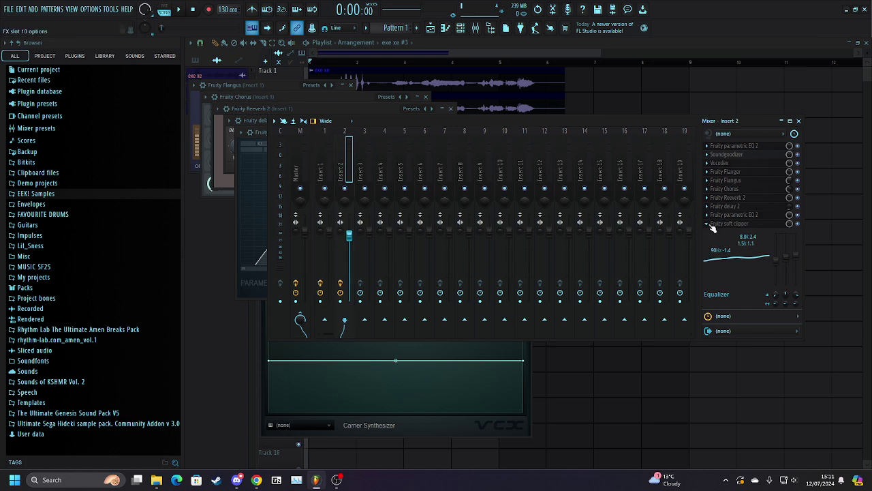
{"action": "left_click", "coordinate": [709, 224]}
{"action": "left_click_drag", "start_coordinate": [710, 275], "coordinate": [325, 168]}
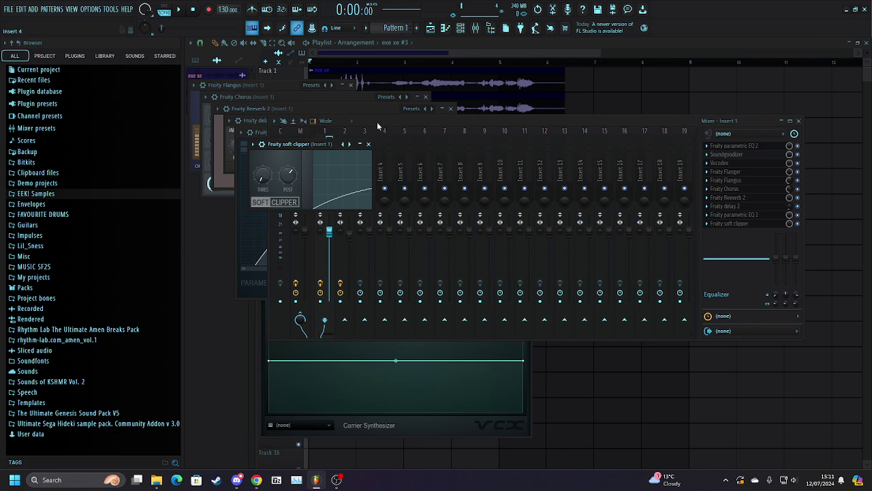
{"action": "left_click", "coordinate": [377, 123]}
Model Insert 1's built-in equalizer on Insert 2's, with -1.4 dB at 90 Hz, 1.4 dB at 1.5 kHz and 2.7 dB at 8 kHz.
{"action": "left_click", "coordinate": [346, 155]}
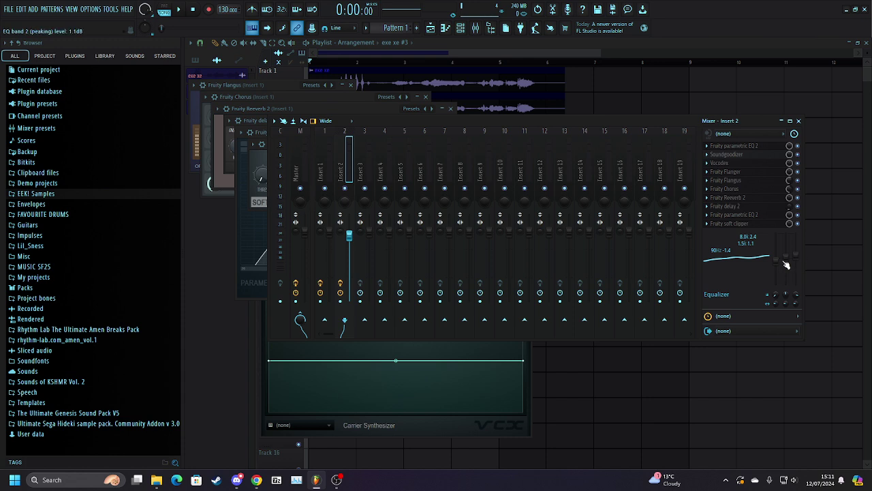
{"action": "key", "text": "Left"}
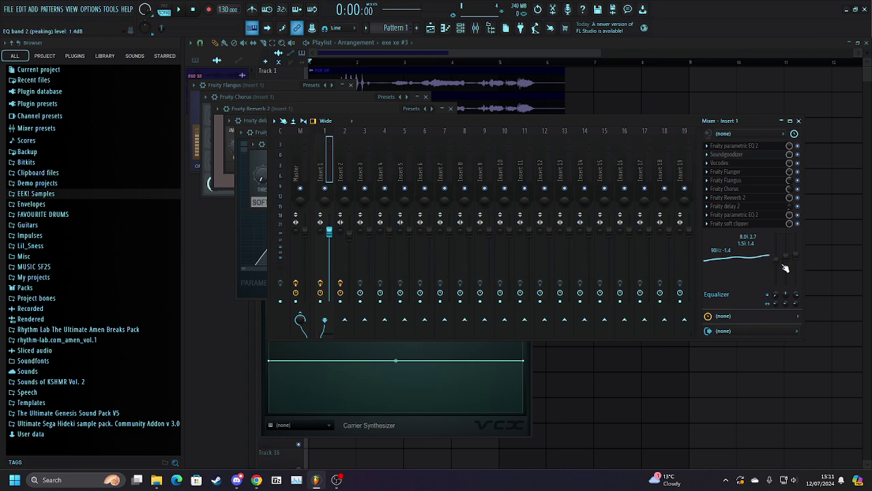
Return to the playlist, play the three layered exe xe clips to hear the effect chain, and stop playback.
{"action": "left_click", "coordinate": [467, 49]}
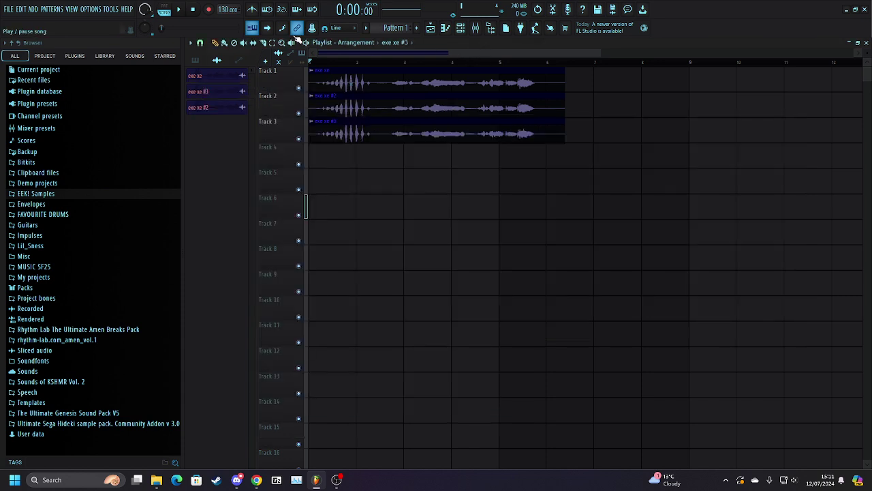
{"action": "left_click", "coordinate": [179, 10]}
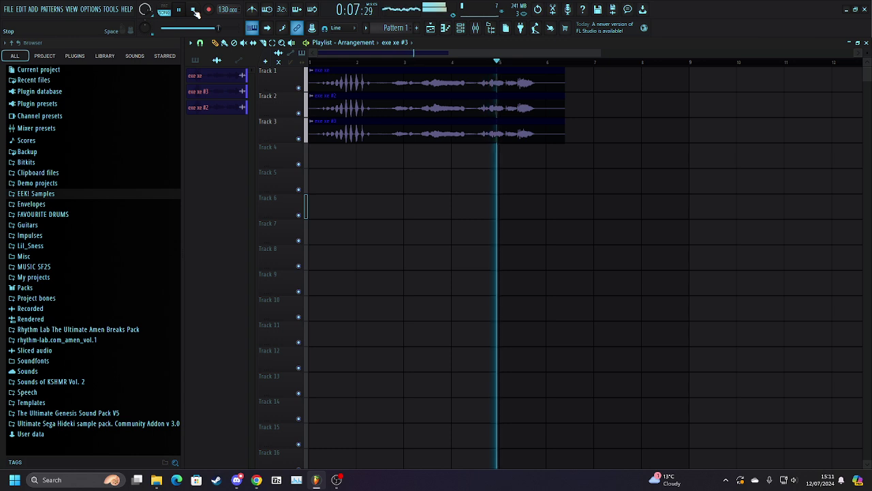
{"action": "left_click", "coordinate": [194, 13]}
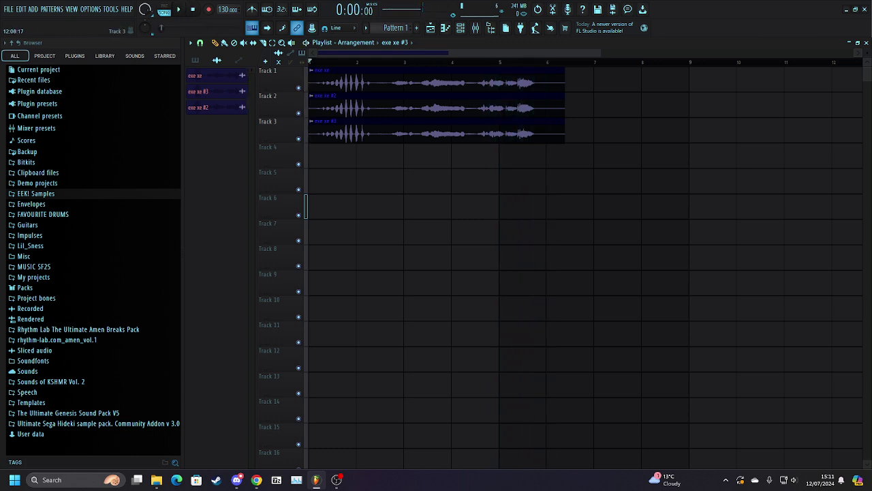